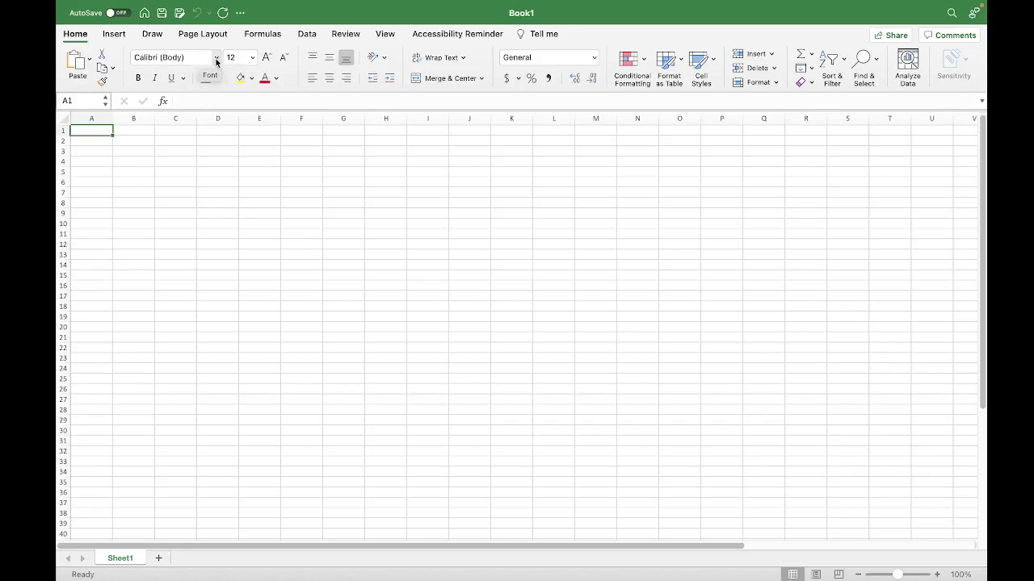
left_click(217, 57)
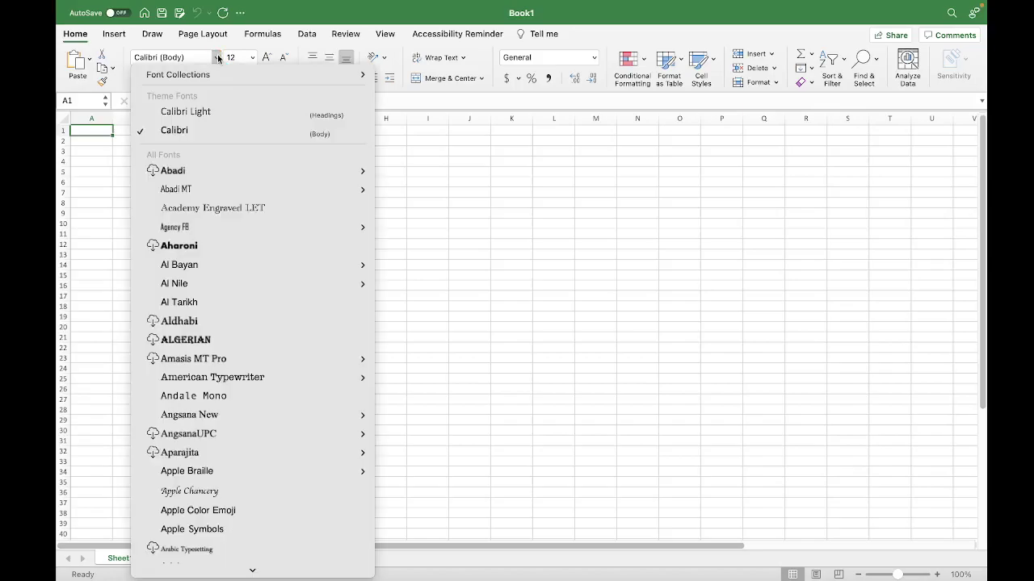
left_click(217, 58)
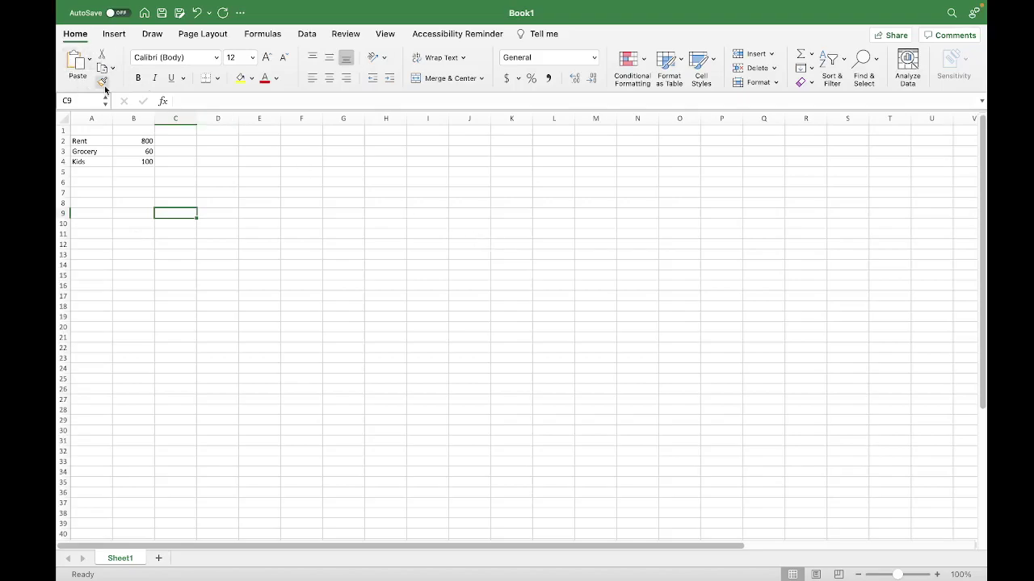
left_click(288, 191)
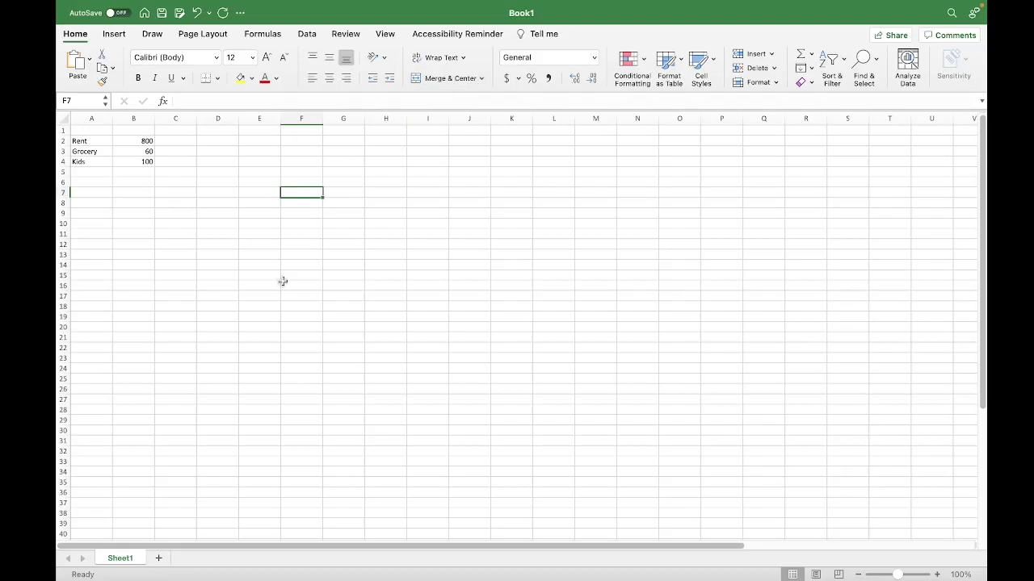
Enter the title "Budget" in cell A1 and merge and center it across A1:B1
left_click(108, 132)
type("Budget")
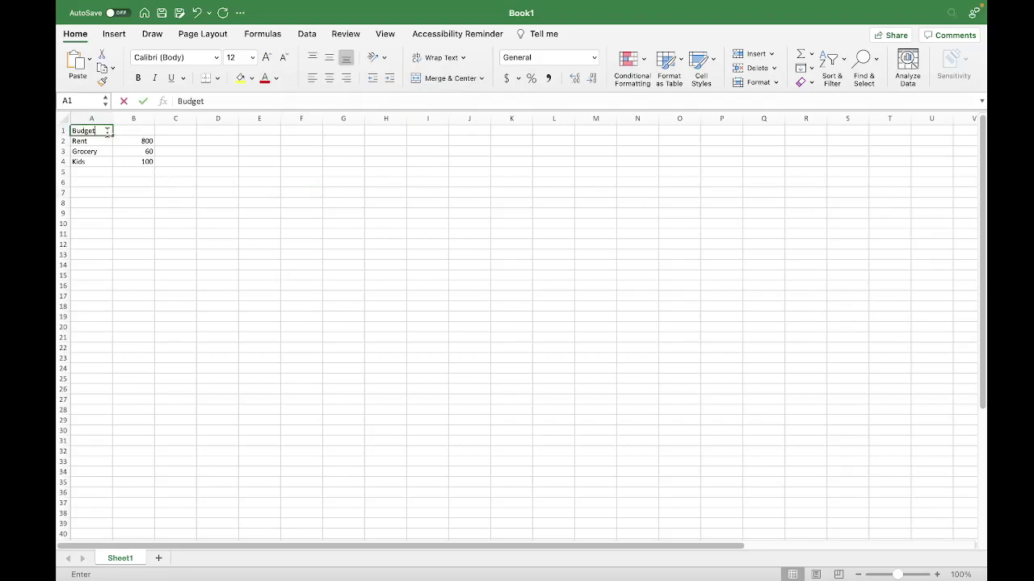
left_click(160, 199)
left_click_drag(98, 129, 123, 127)
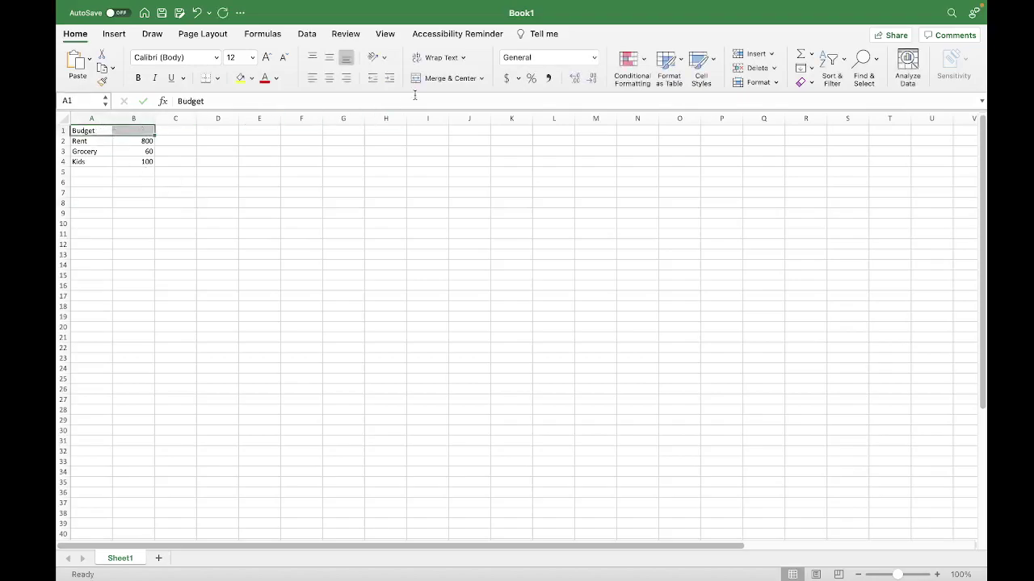
left_click(455, 80)
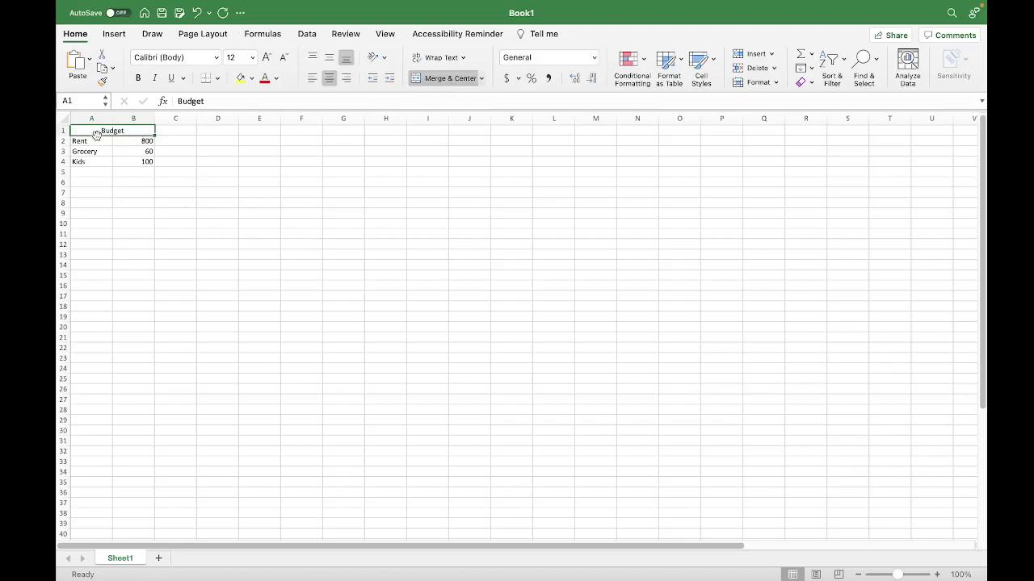
left_click(187, 157)
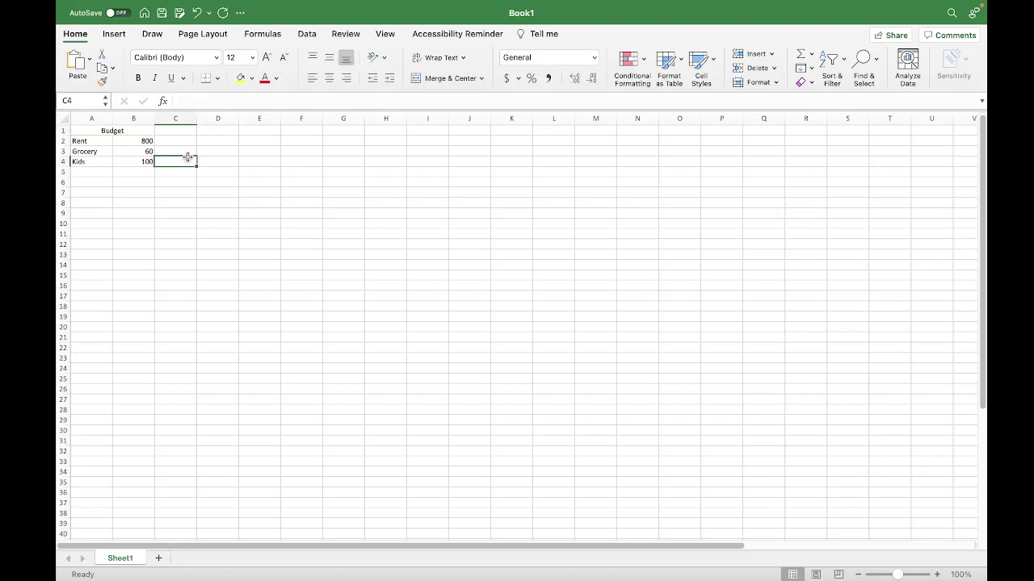
Make the merged "Budget" title above the expense list bold
left_click(121, 130)
left_click(139, 78)
left_click(241, 256)
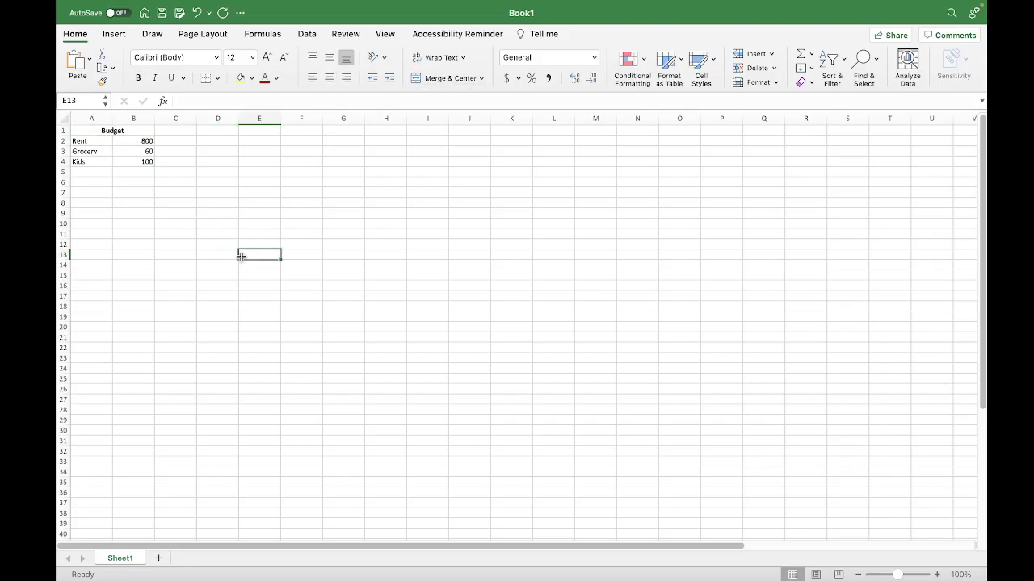
Format all of column B as dollar amounts in the Accounting number format, briefly trying the percent style as well
left_click(135, 142)
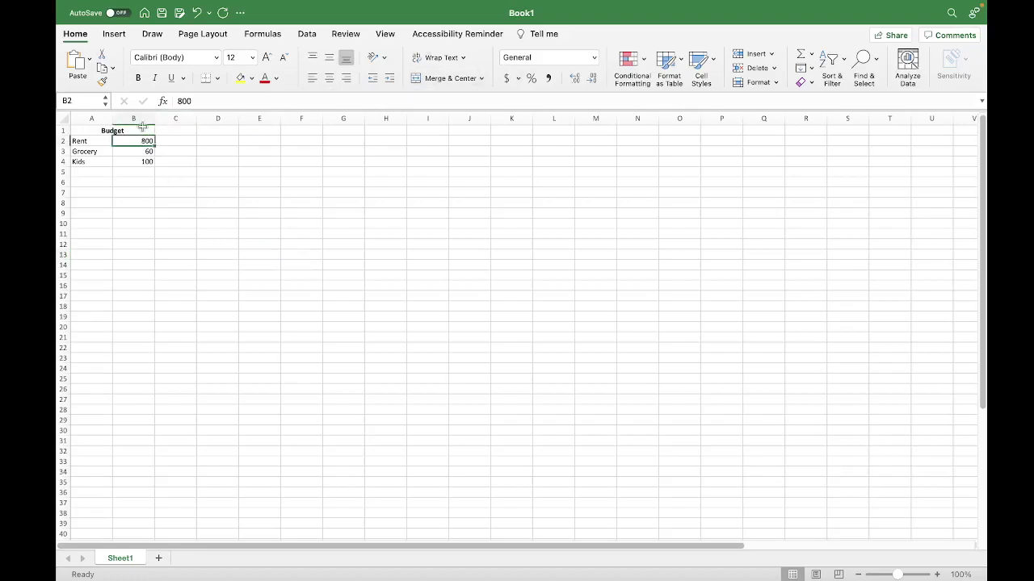
left_click(144, 119)
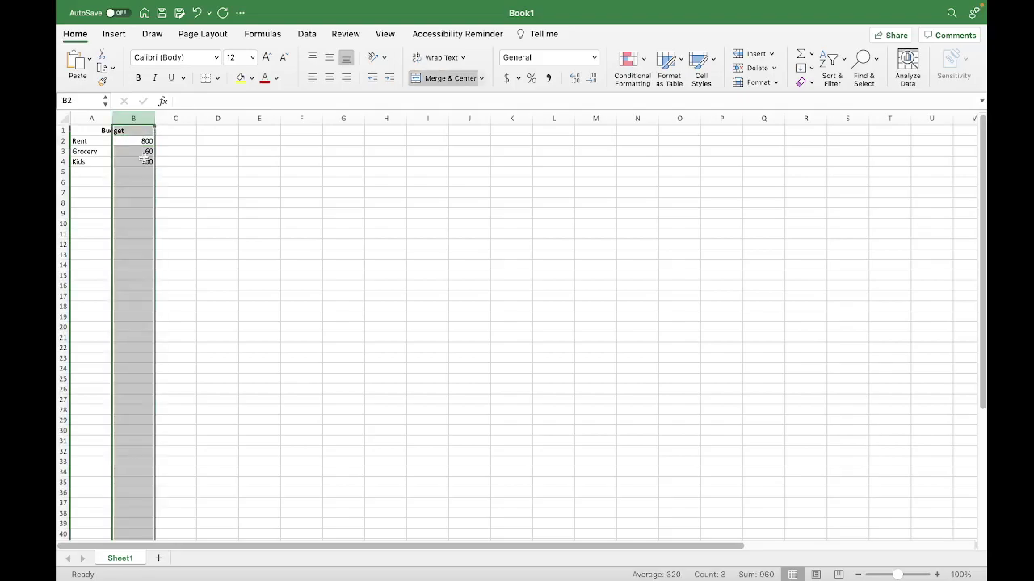
left_click(508, 79)
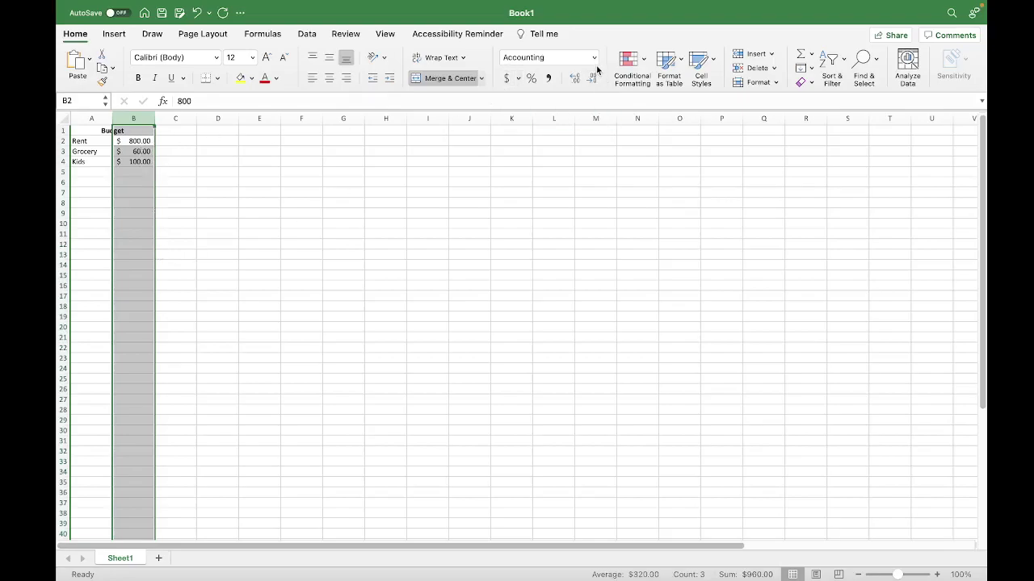
left_click(531, 79)
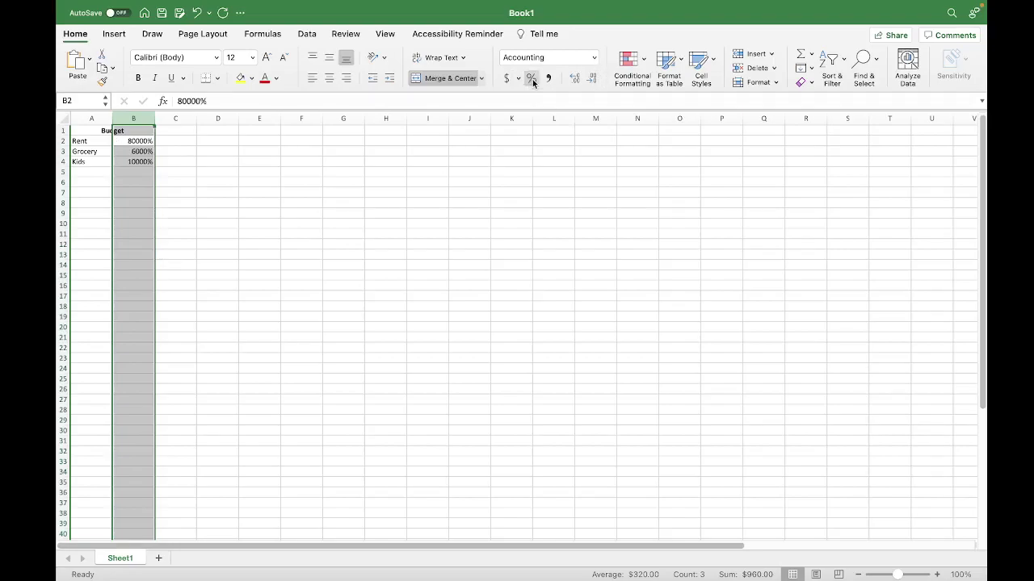
left_click(507, 79)
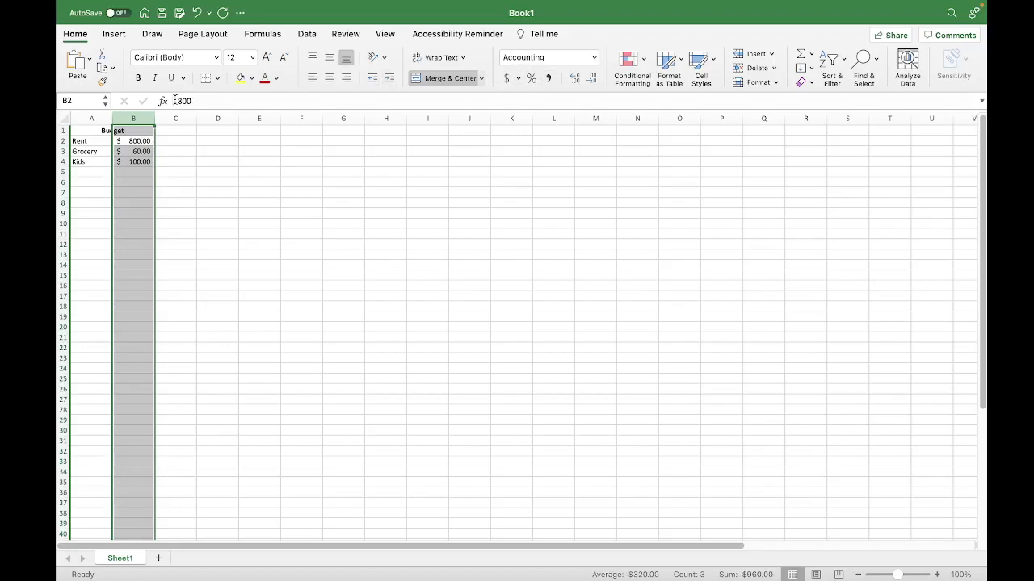
left_click(217, 213)
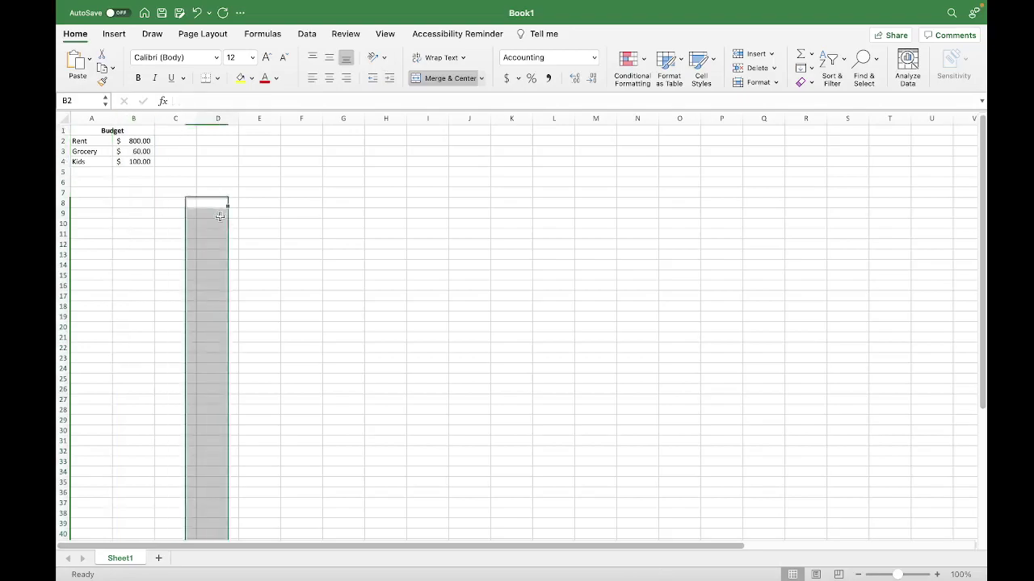
Fill the Rent amount in B2 with green and the Grocery amount in B3 with red from the standard colors
left_click(141, 141)
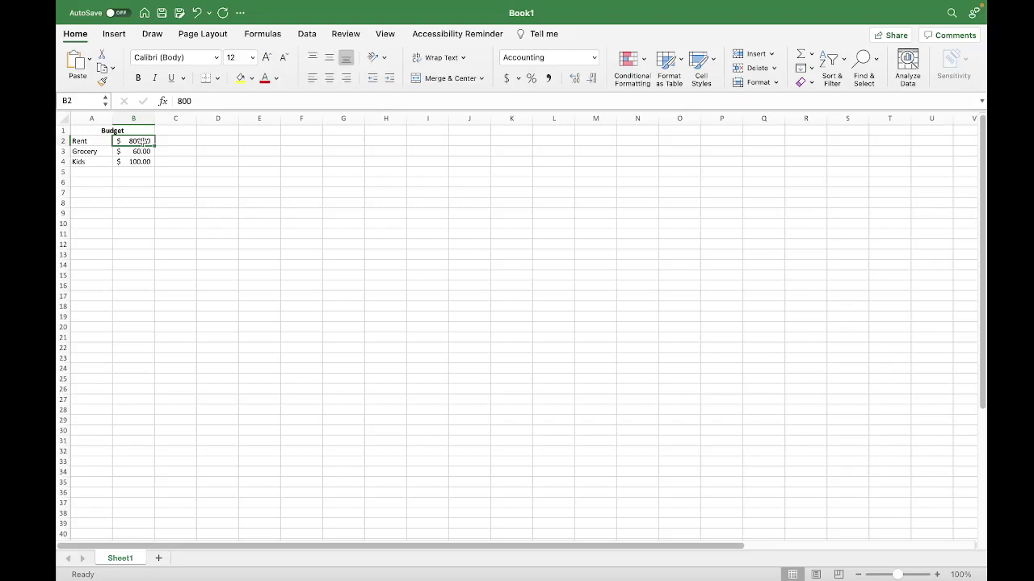
left_click(252, 78)
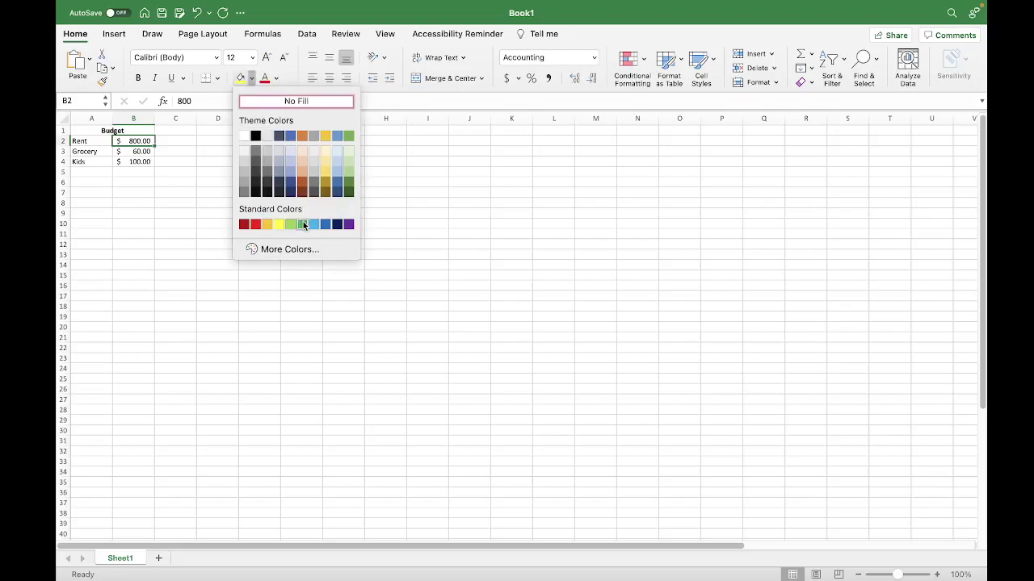
left_click(304, 224)
left_click(135, 152)
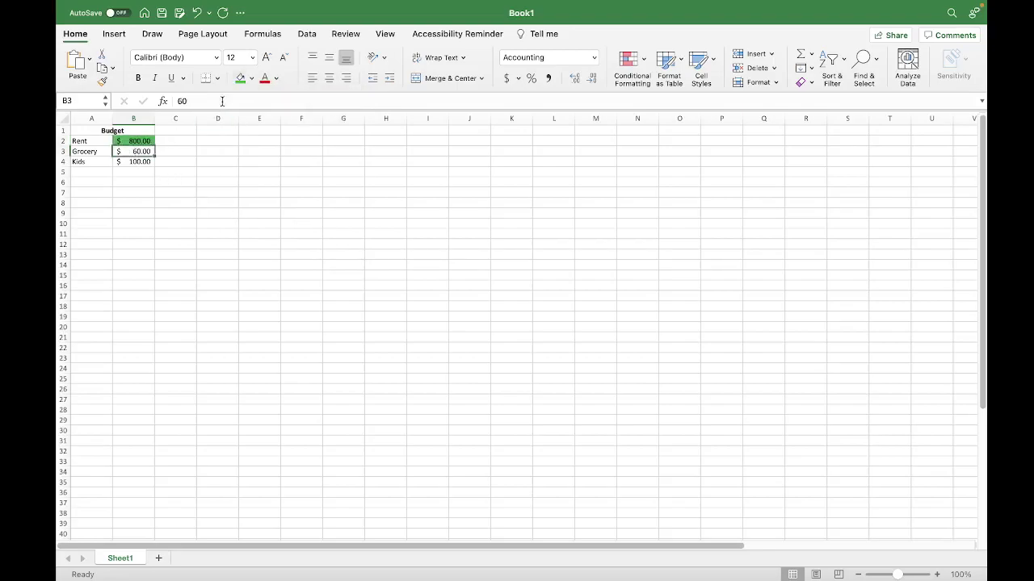
left_click(253, 78)
left_click(253, 226)
left_click(142, 164)
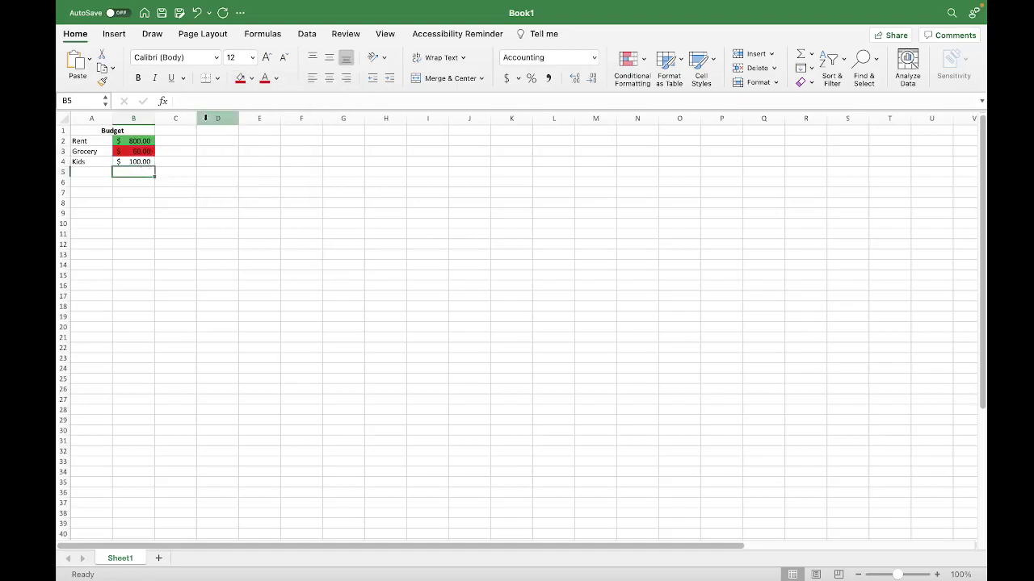
double_click(142, 140)
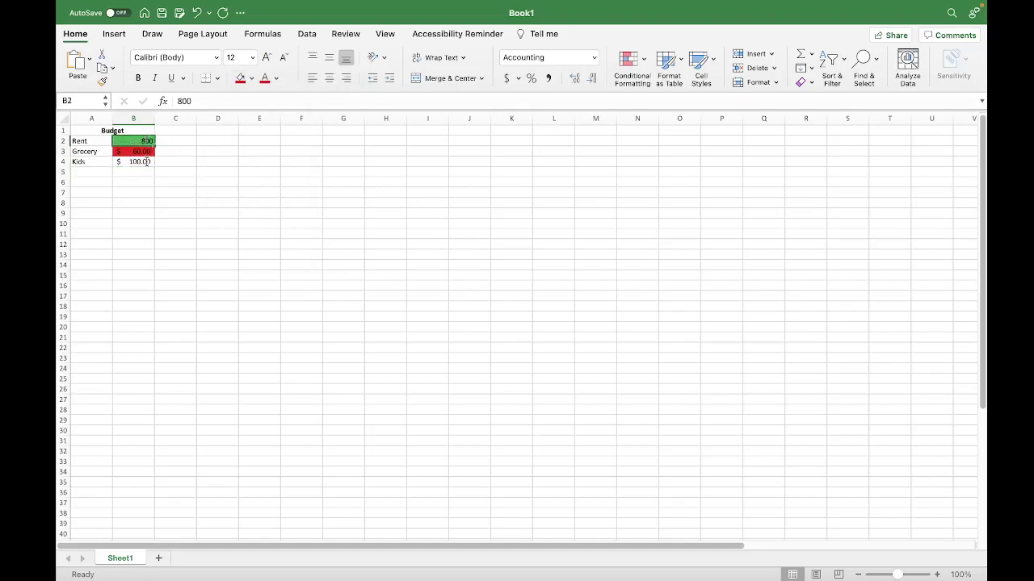
left_click(192, 169)
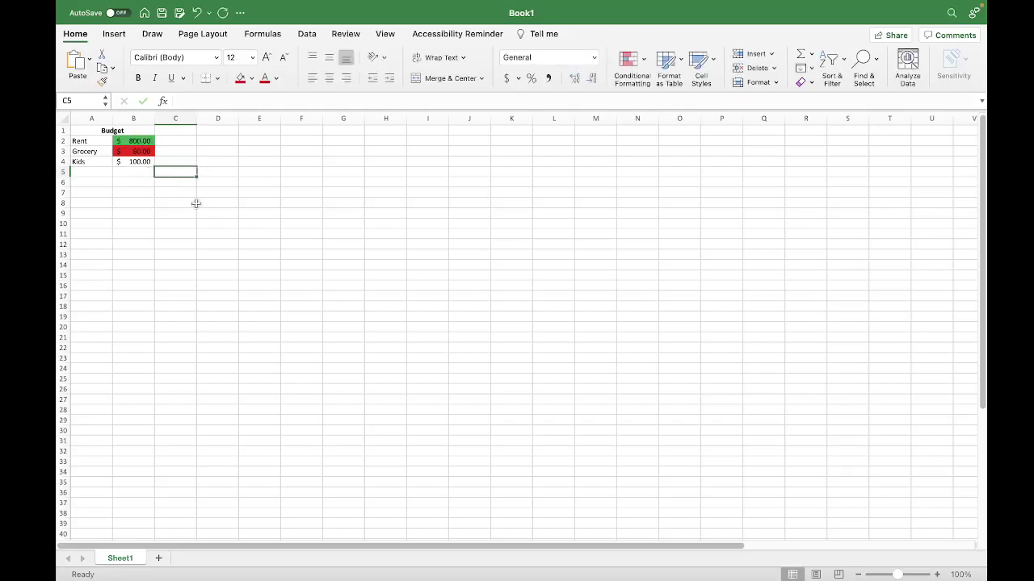
Total the expenses in cell B6 with the formula =SUM(B2:B5), and check the entered formula
left_click(137, 182)
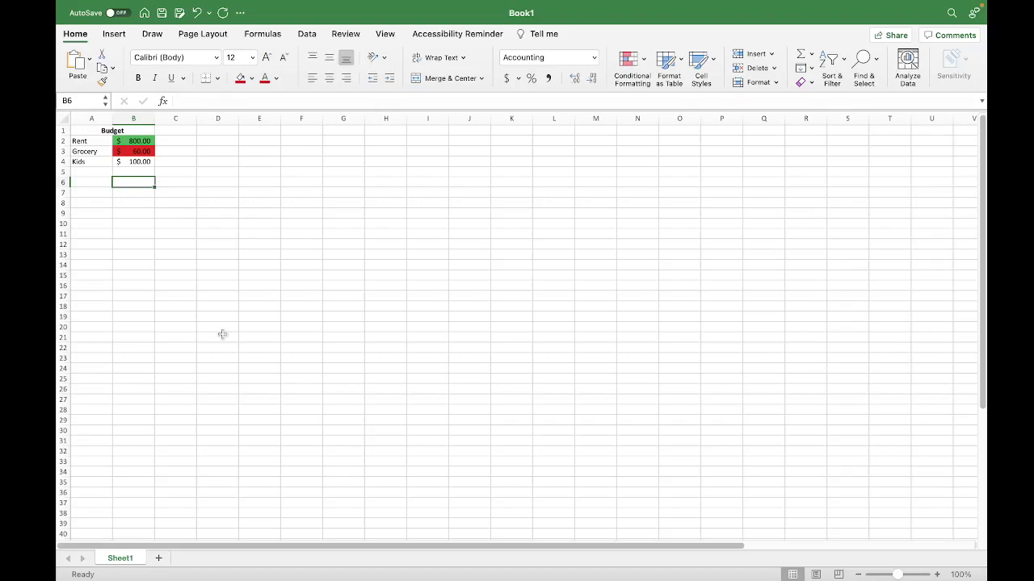
type("=")
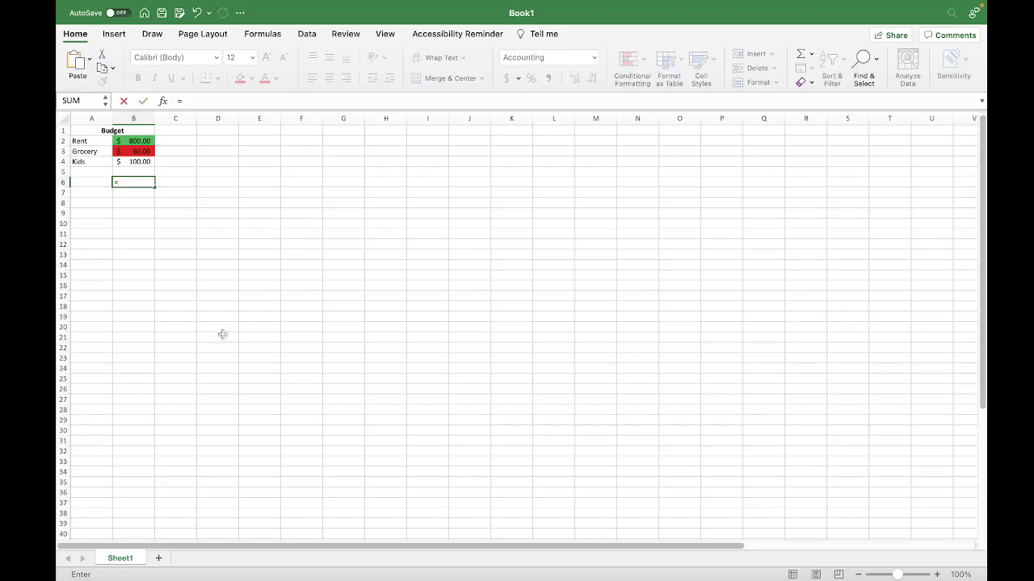
type("s")
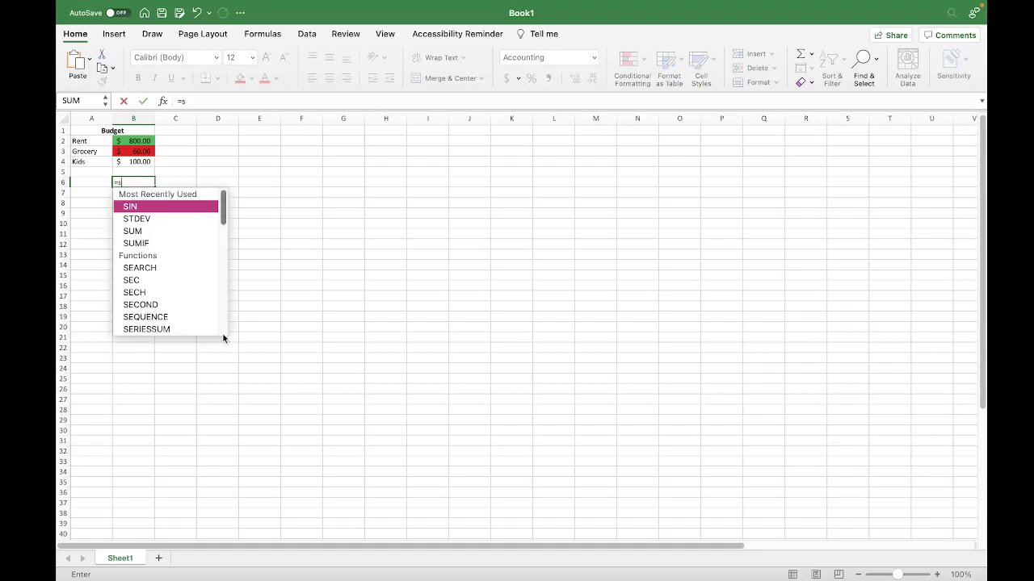
type("um")
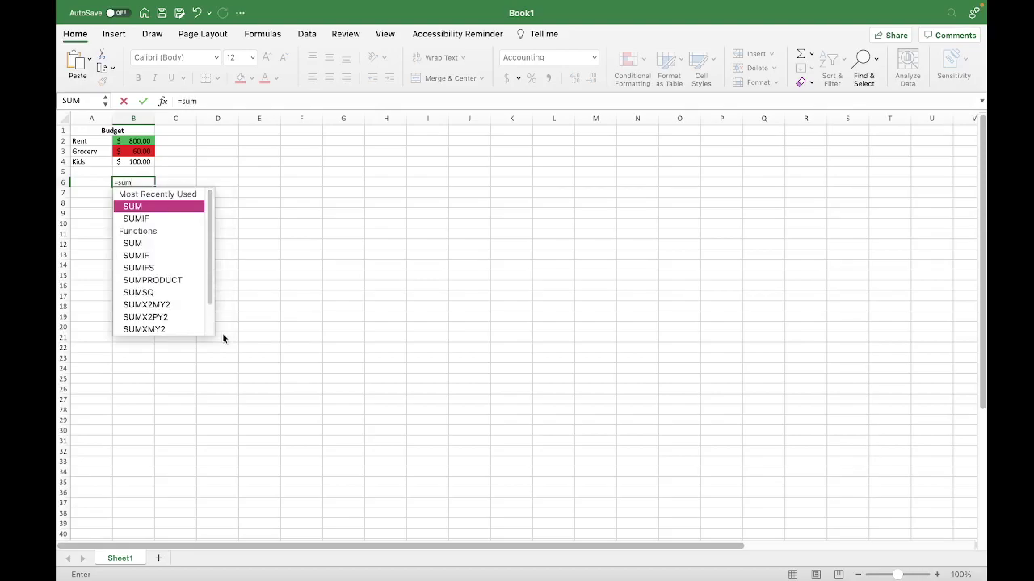
type("(")
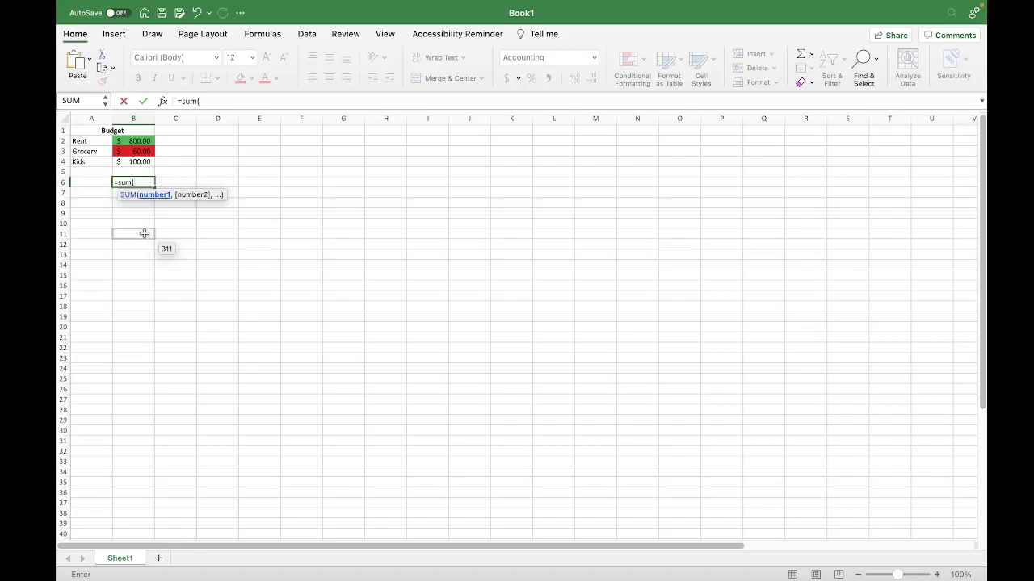
left_click_drag(139, 141, 144, 172)
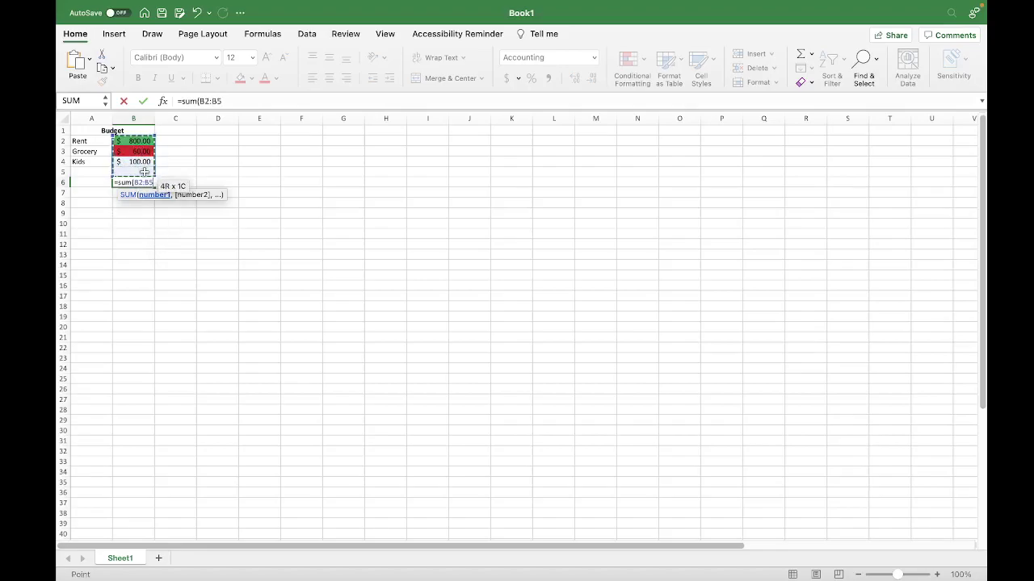
type(")")
key("Return")
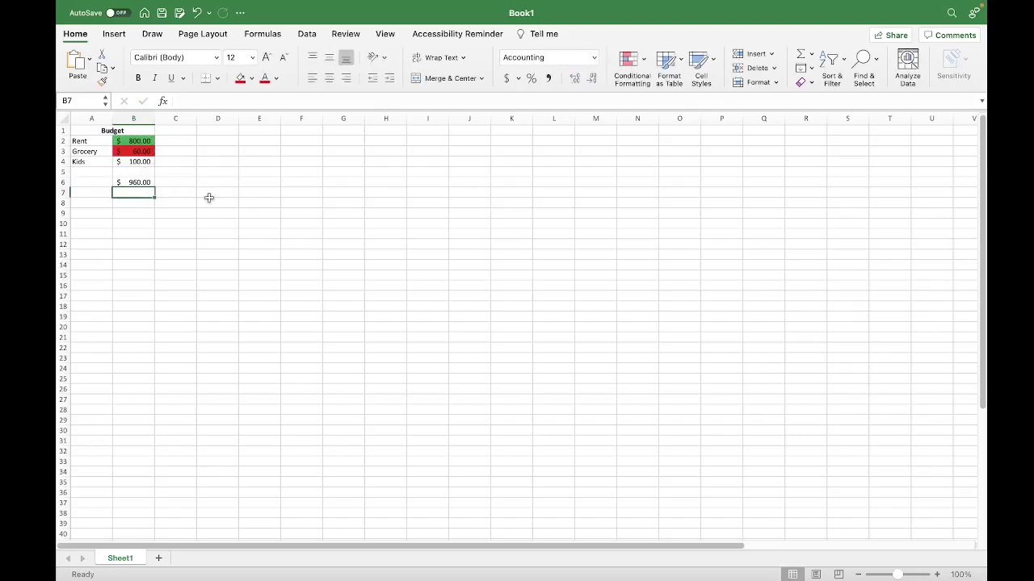
left_click(148, 183)
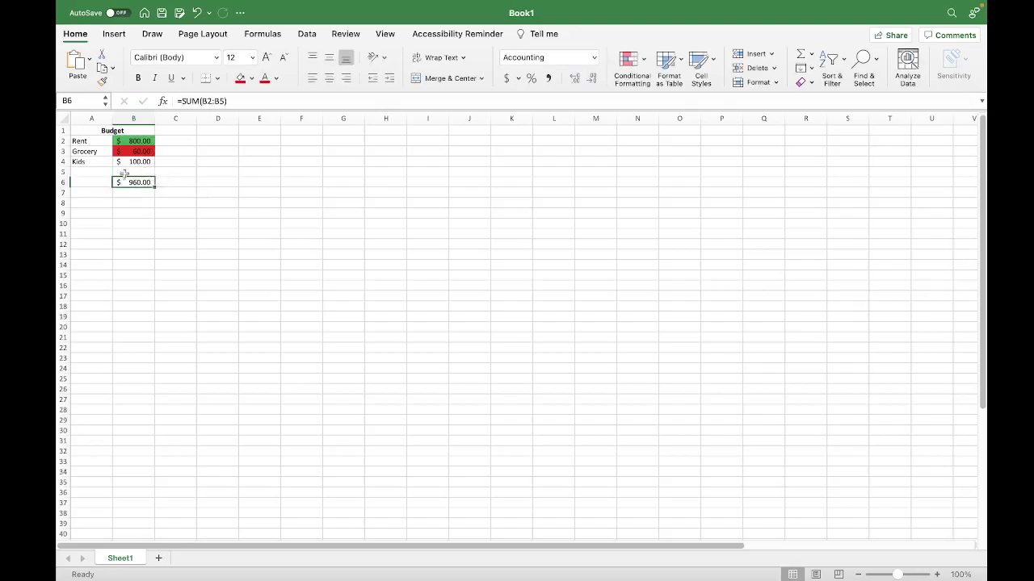
left_click(180, 183)
left_click(149, 183)
Subtract the Grocery amount from the Rent amount in cell B7 with the formula =B2-B3, and review both formulas
left_click(137, 193)
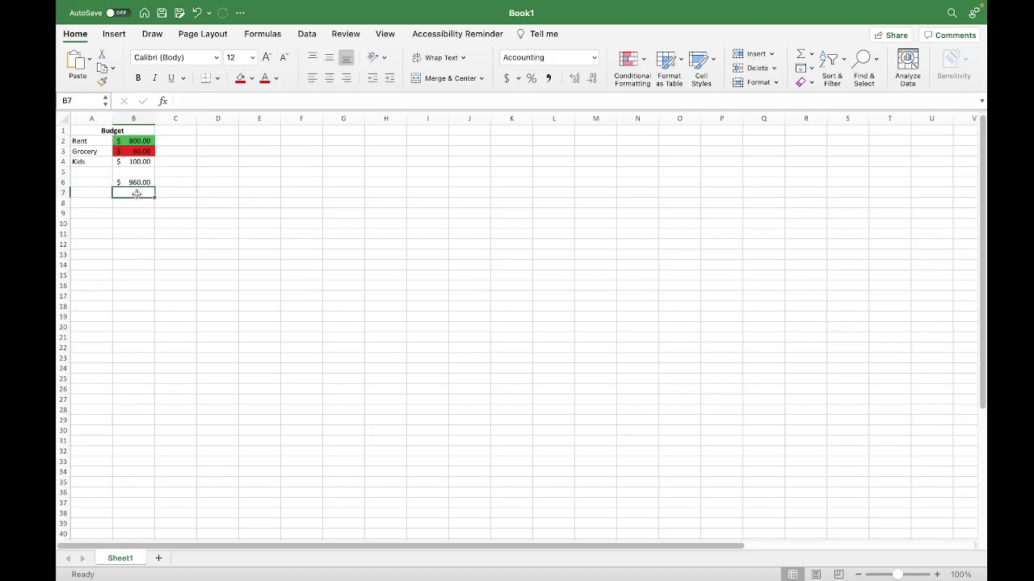
type("=")
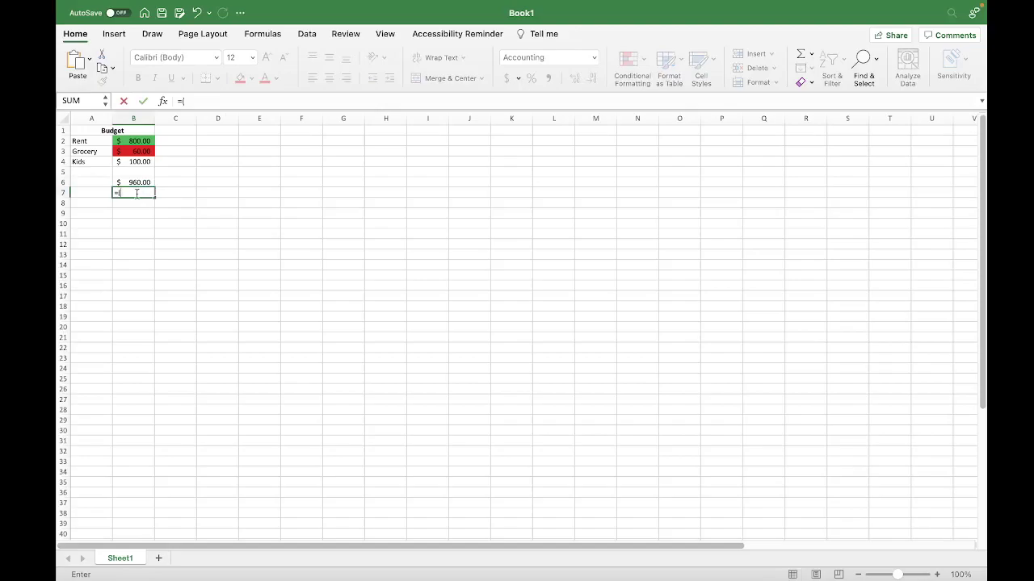
type("(")
key("BackSpace")
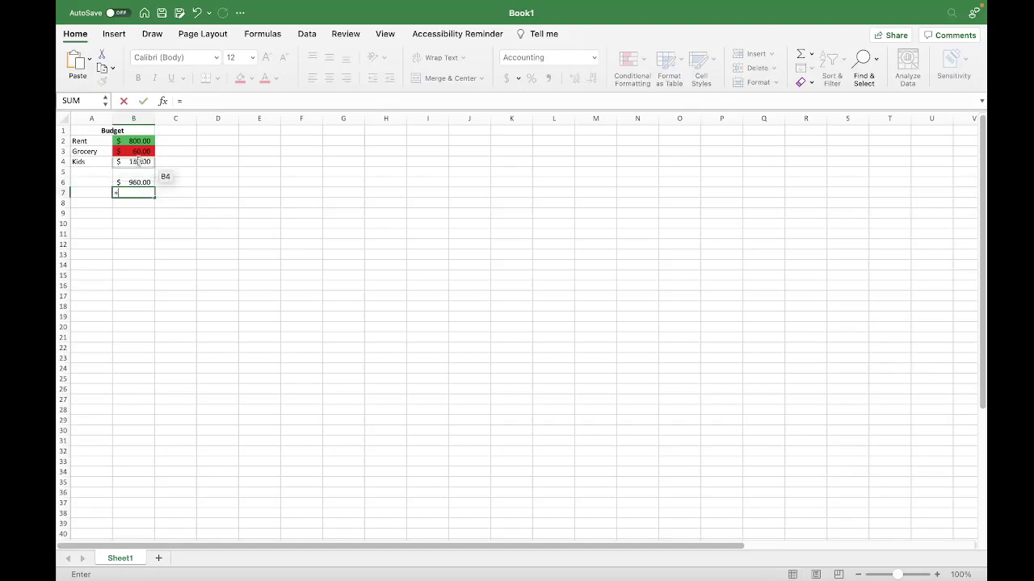
left_click(146, 142)
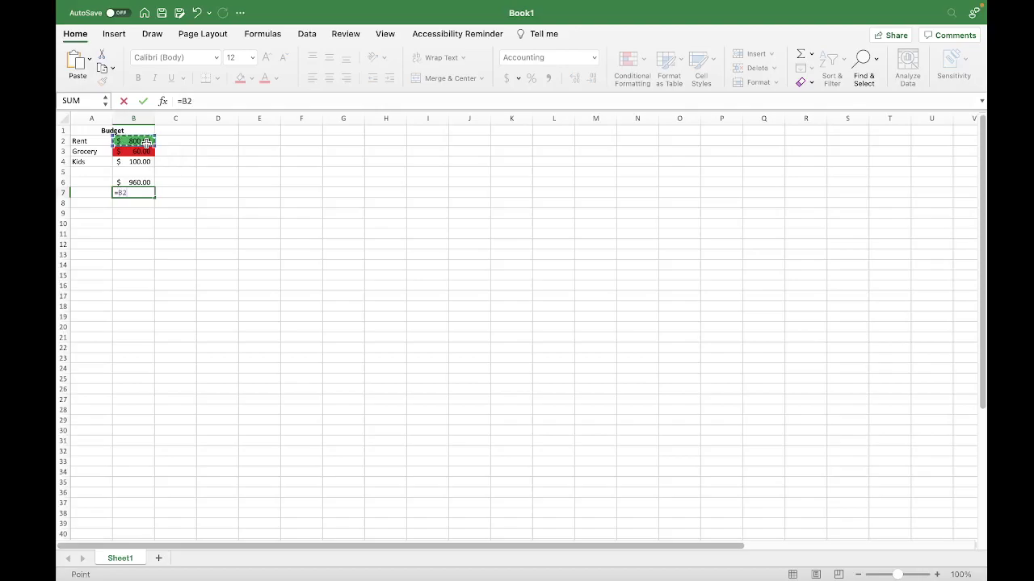
type("-")
left_click(133, 153)
key("Return")
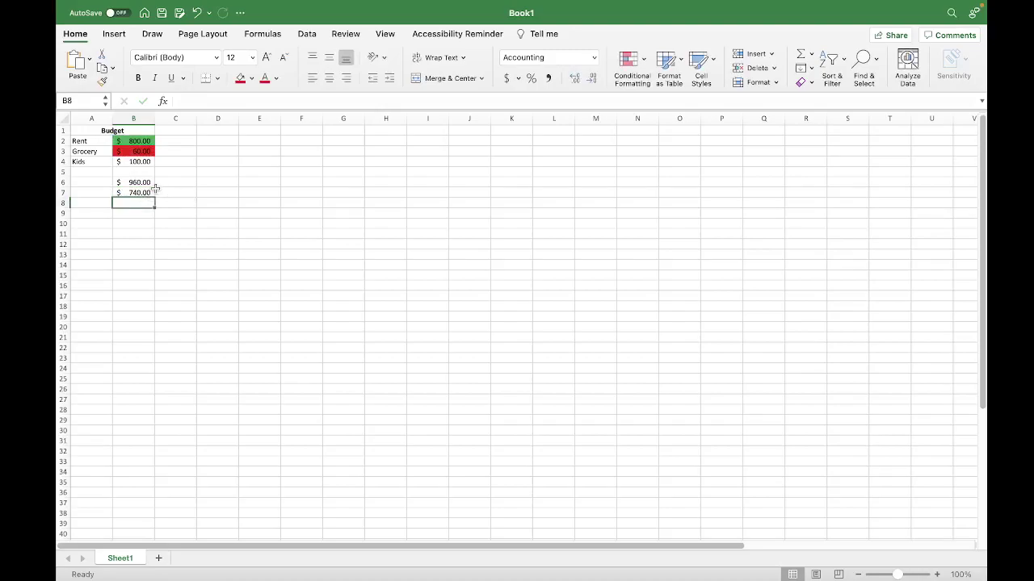
left_click(150, 192)
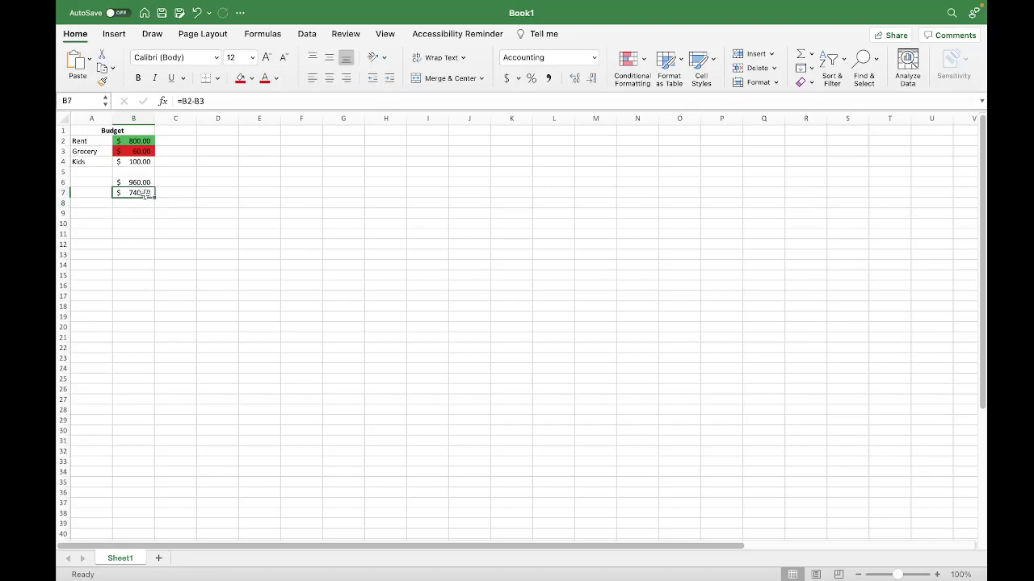
left_click(146, 182)
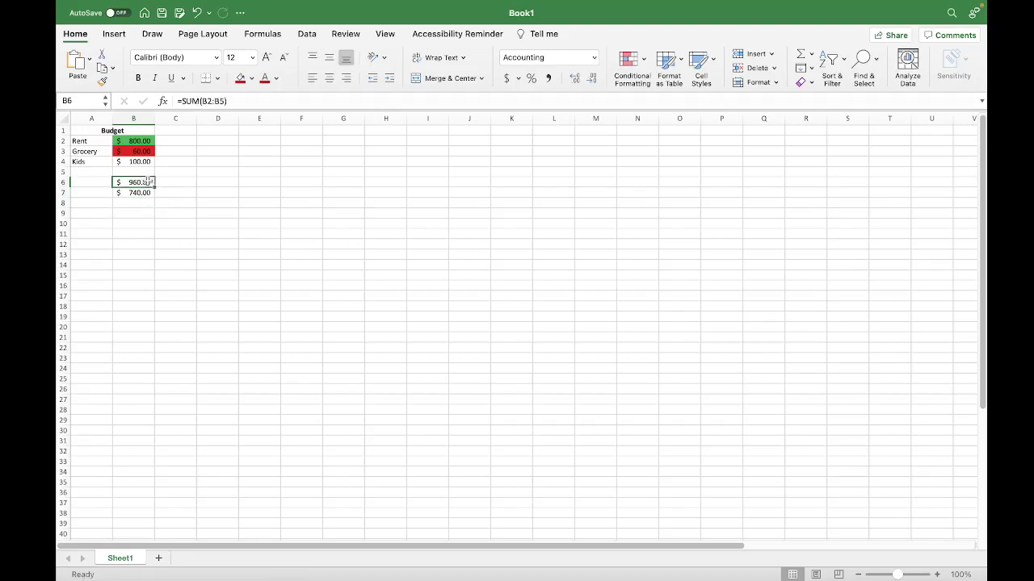
Multiply 2 by 2 in cell B8 with the formula =2*2
left_click(139, 204)
type("=")
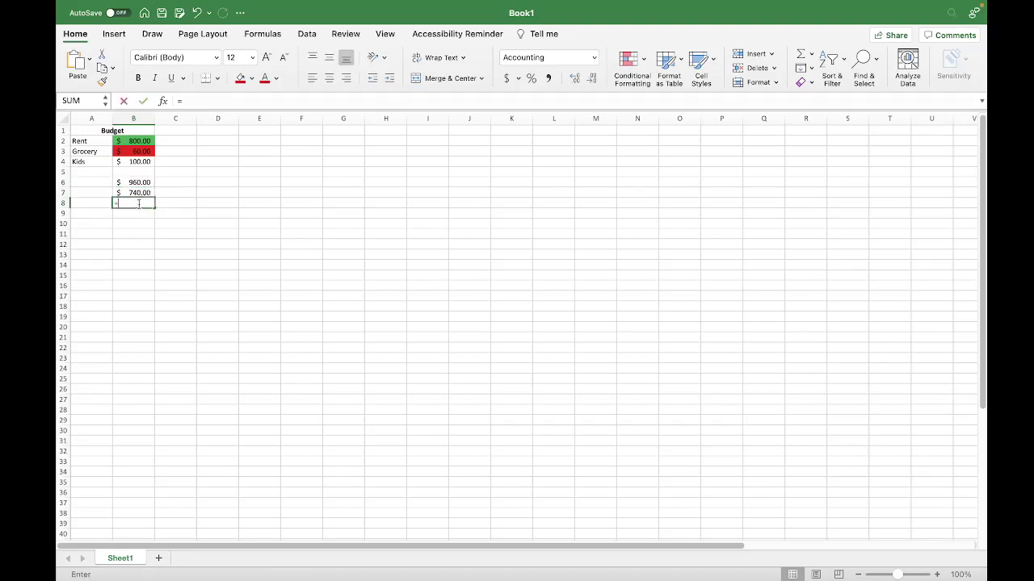
type("2")
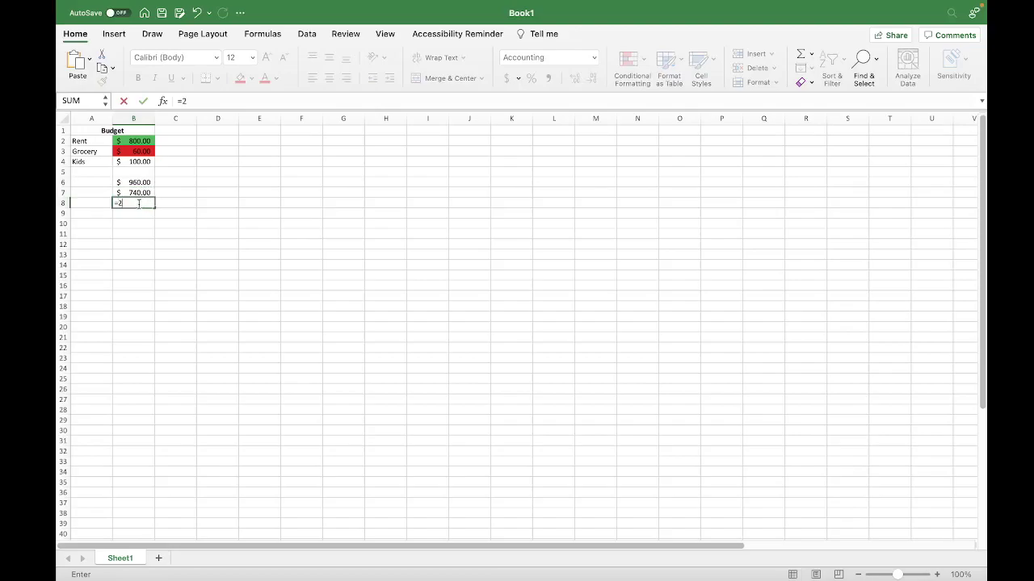
type("*2")
key("Return")
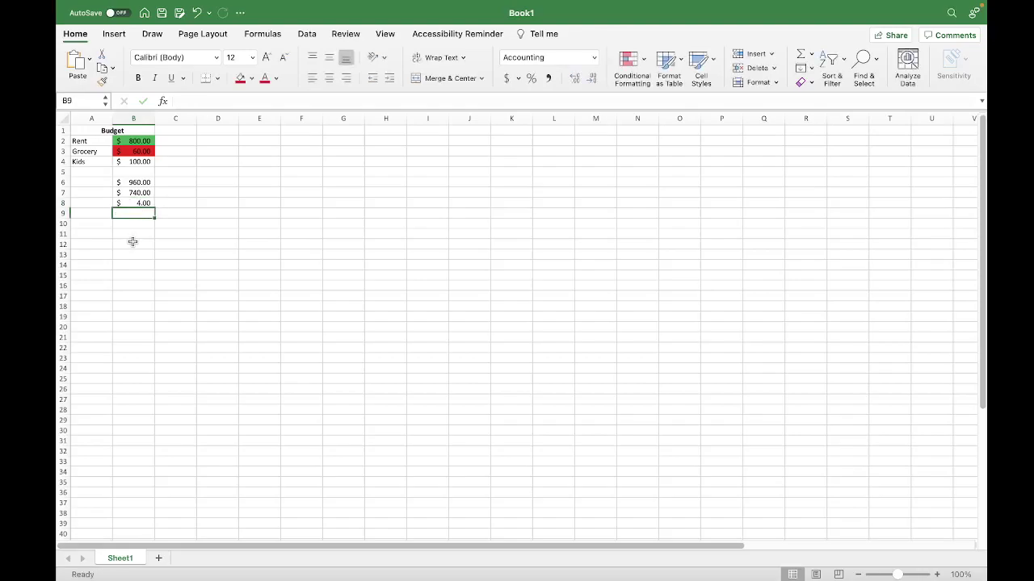
Divide 4 by 2 in cell B9 with the formula =4/2, and review it along with the sum formula in B6
type("=4/2")
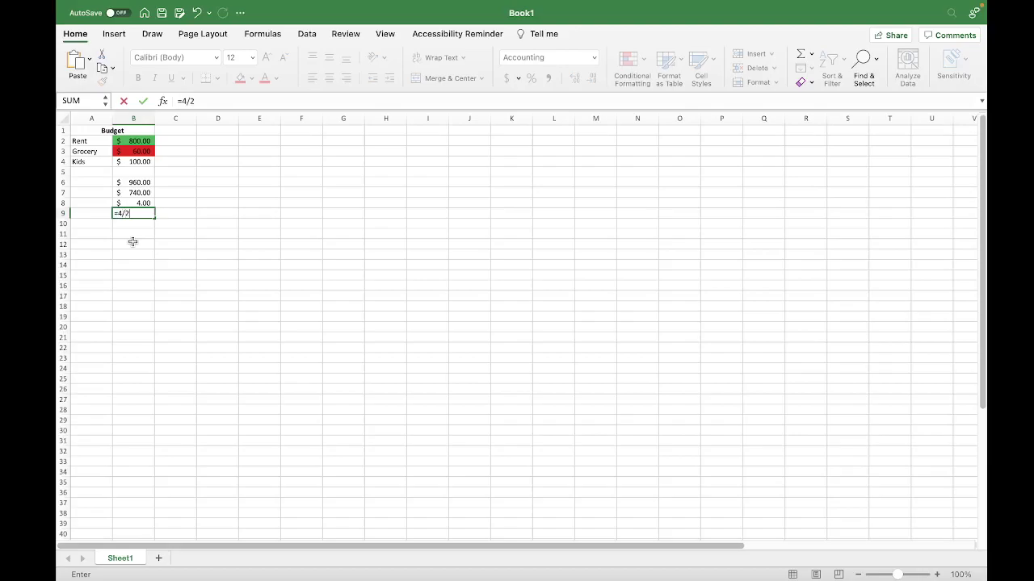
key("Return")
left_click(141, 211)
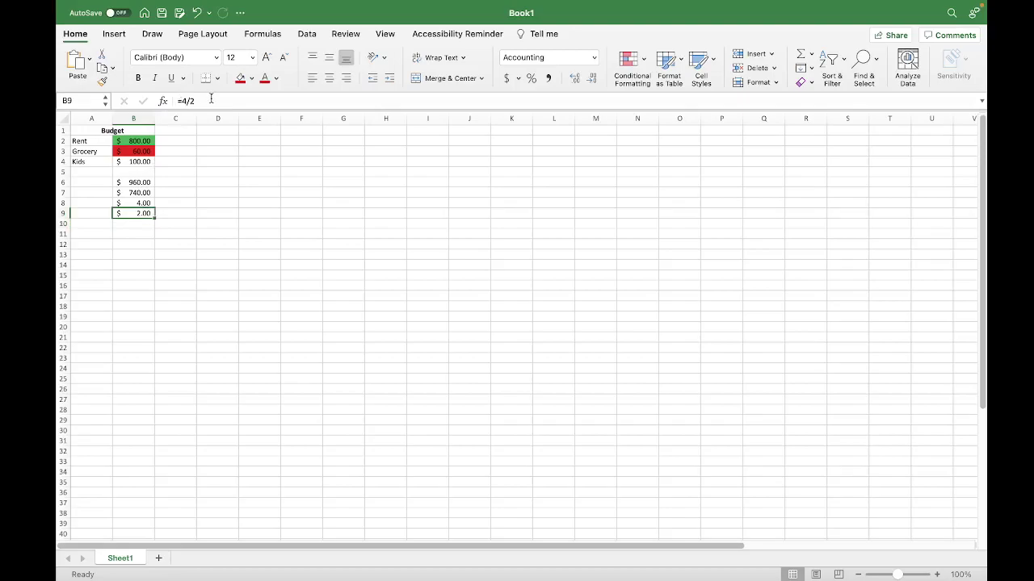
double_click(137, 213)
mouse_move(138, 213)
left_mouse_down()
mouse_move(203, 247)
mouse_move(164, 248)
mouse_move(145, 213)
left_mouse_up()
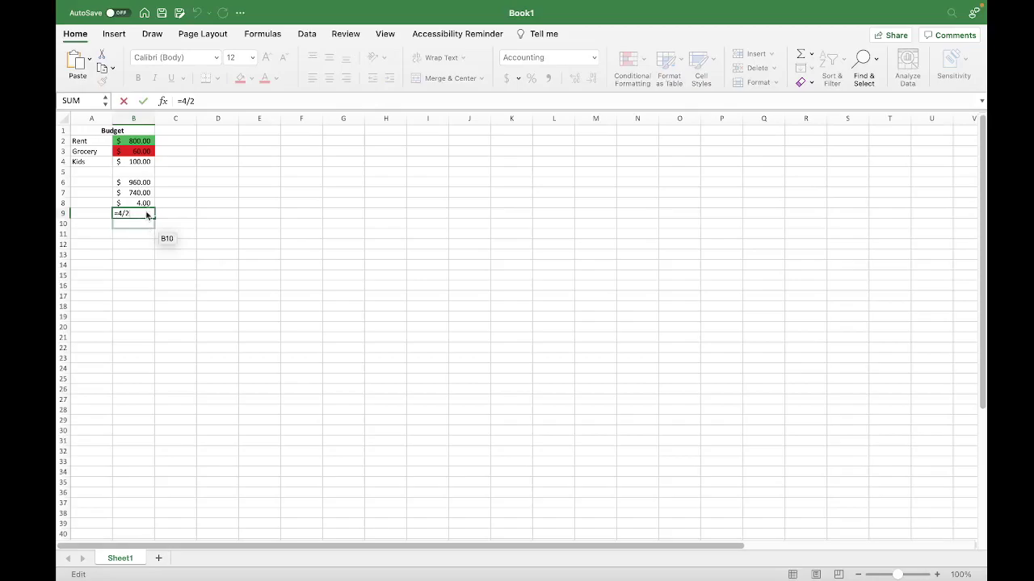
key("Return")
left_click(145, 214)
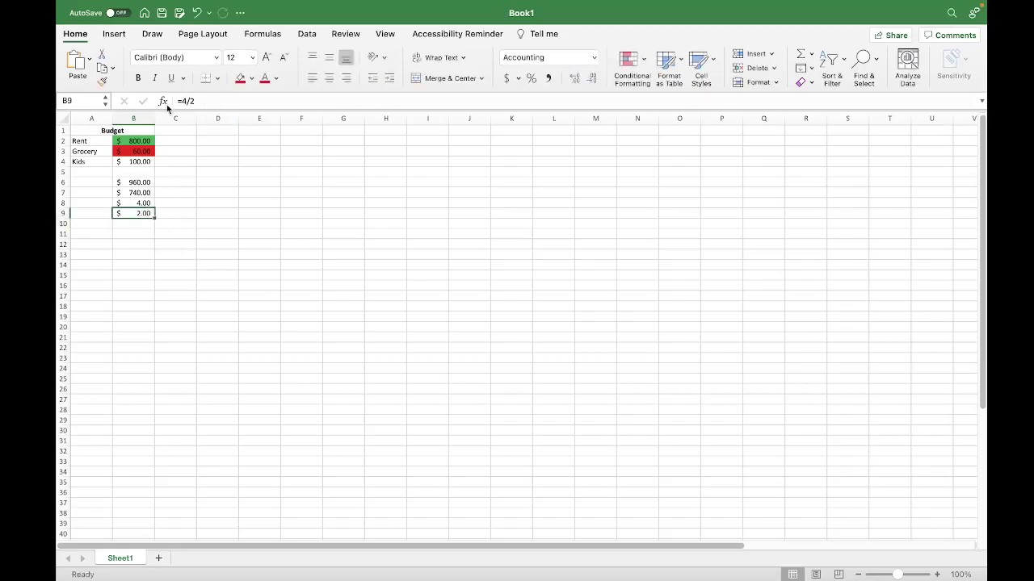
left_click(142, 182)
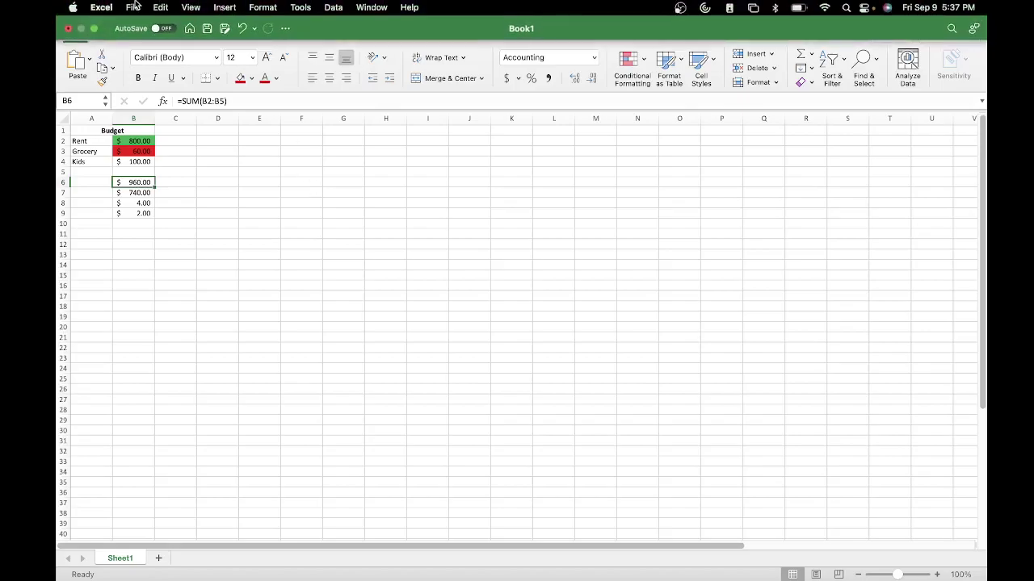
left_click(134, 7)
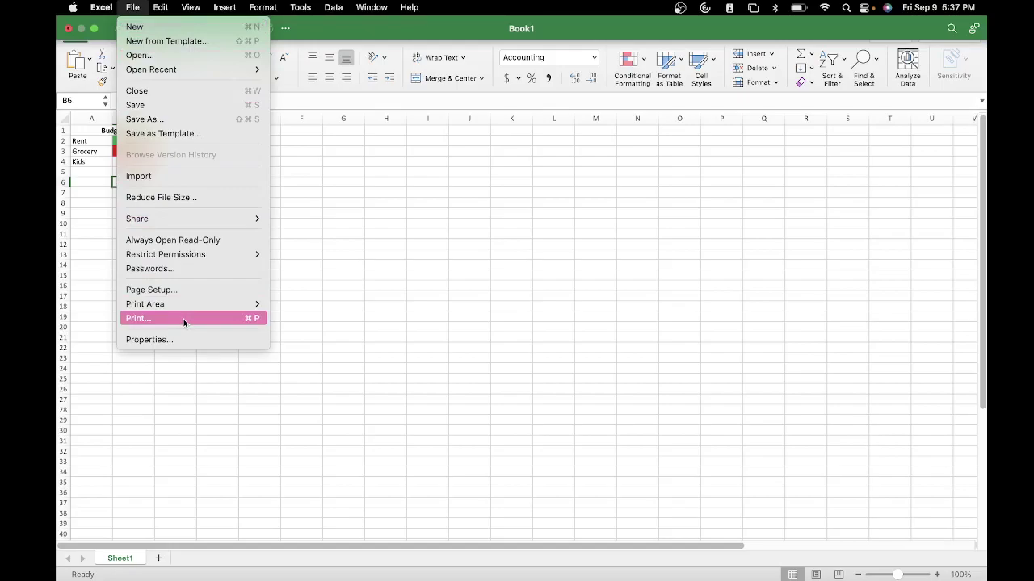
left_click(456, 251)
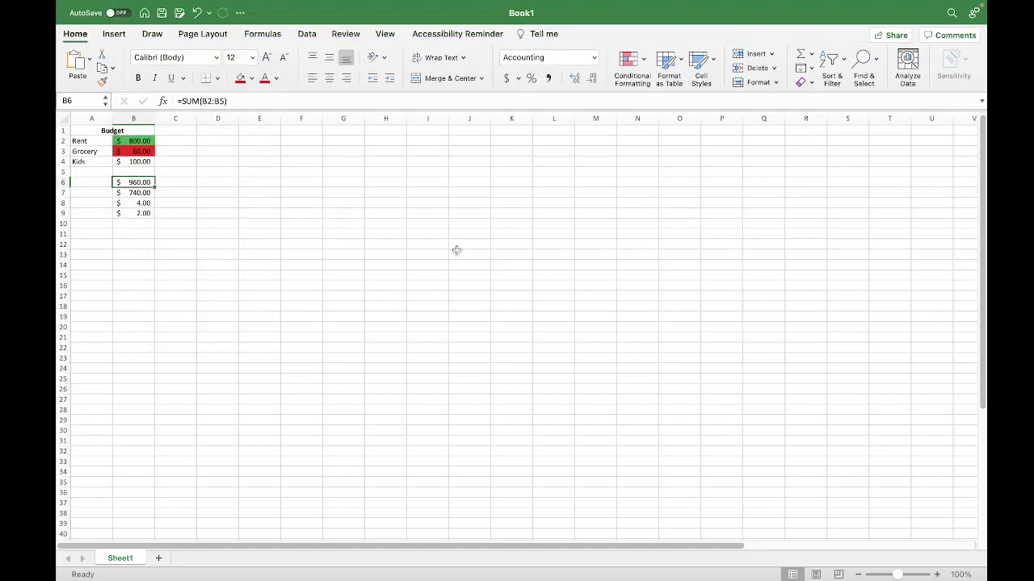
left_click(226, 35)
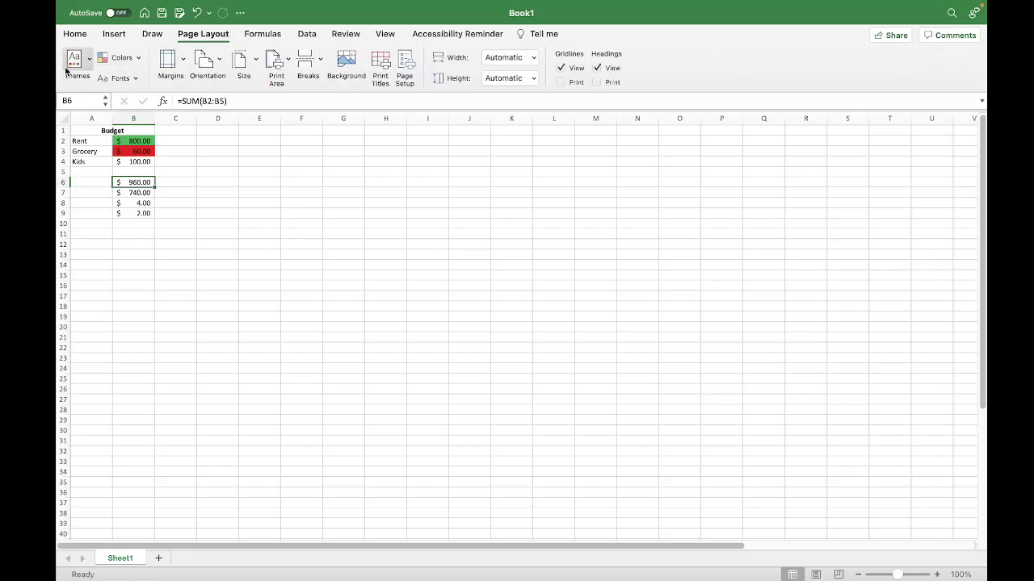
left_click(250, 35)
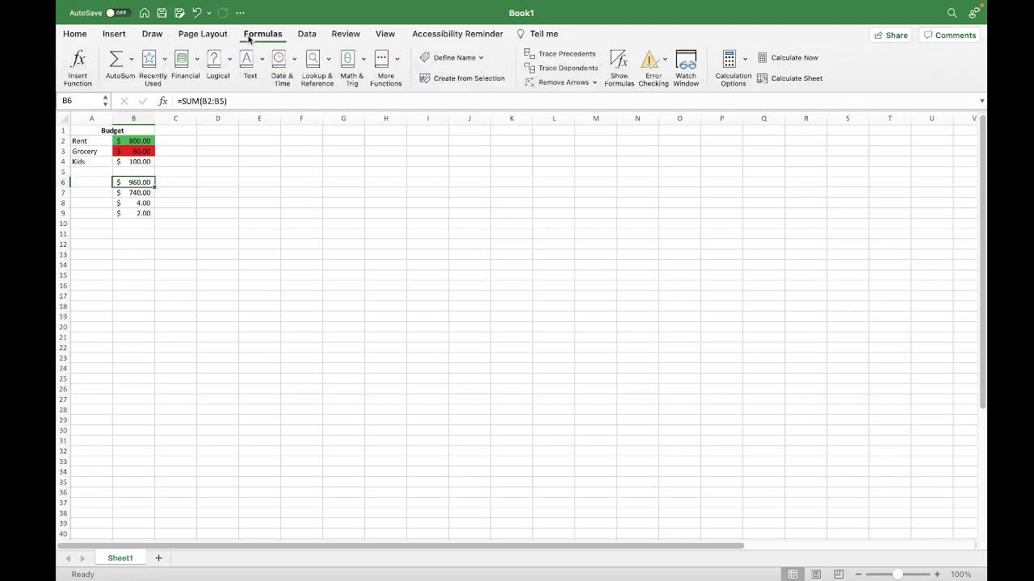
left_click(130, 61)
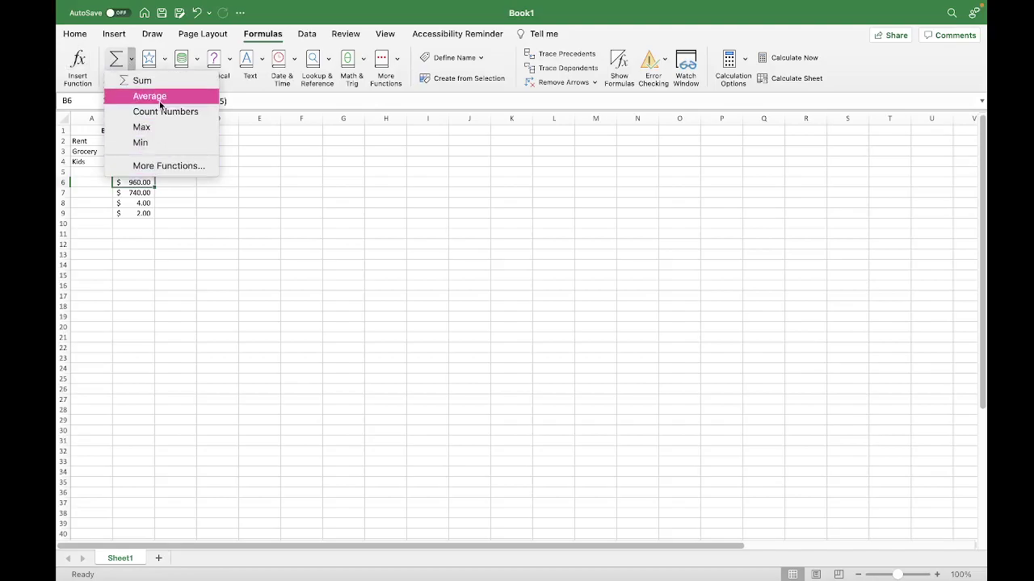
left_click(131, 62)
left_click(77, 36)
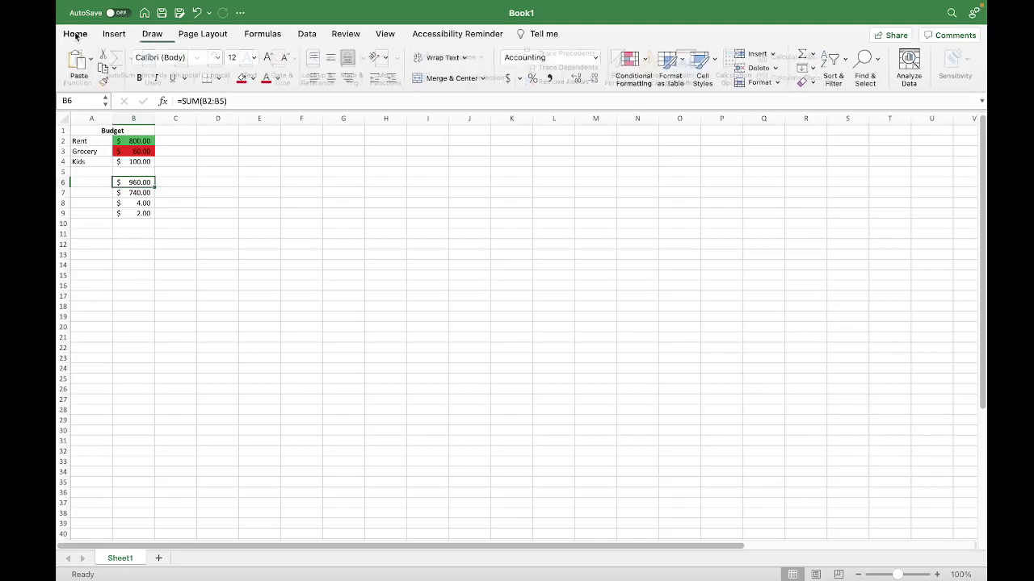